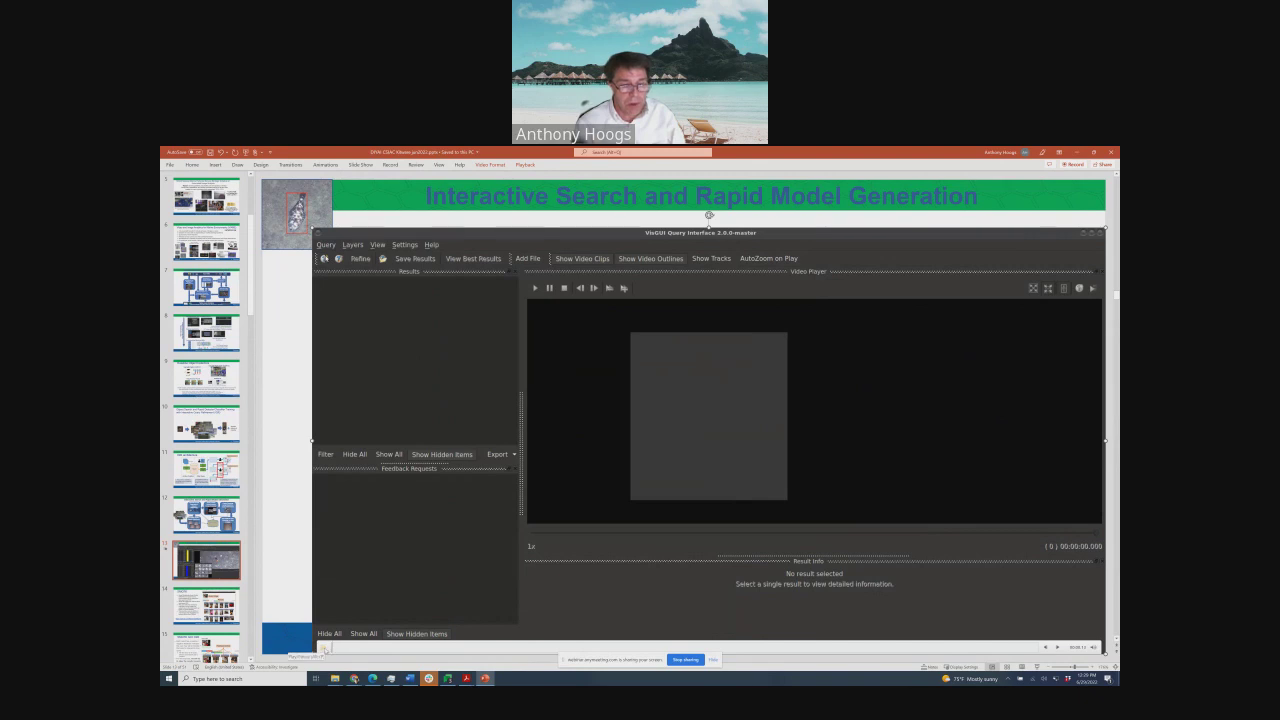
- Bring up the VisGUI query window over the Interactive Search and Rapid Model Generation slide
{"action": "left_click", "coordinate": [323, 648]}
- Show the query type list: Video Exemplar, Image Exemplar, System Predefined, User Saved
{"action": "left_click", "coordinate": [659, 356]}
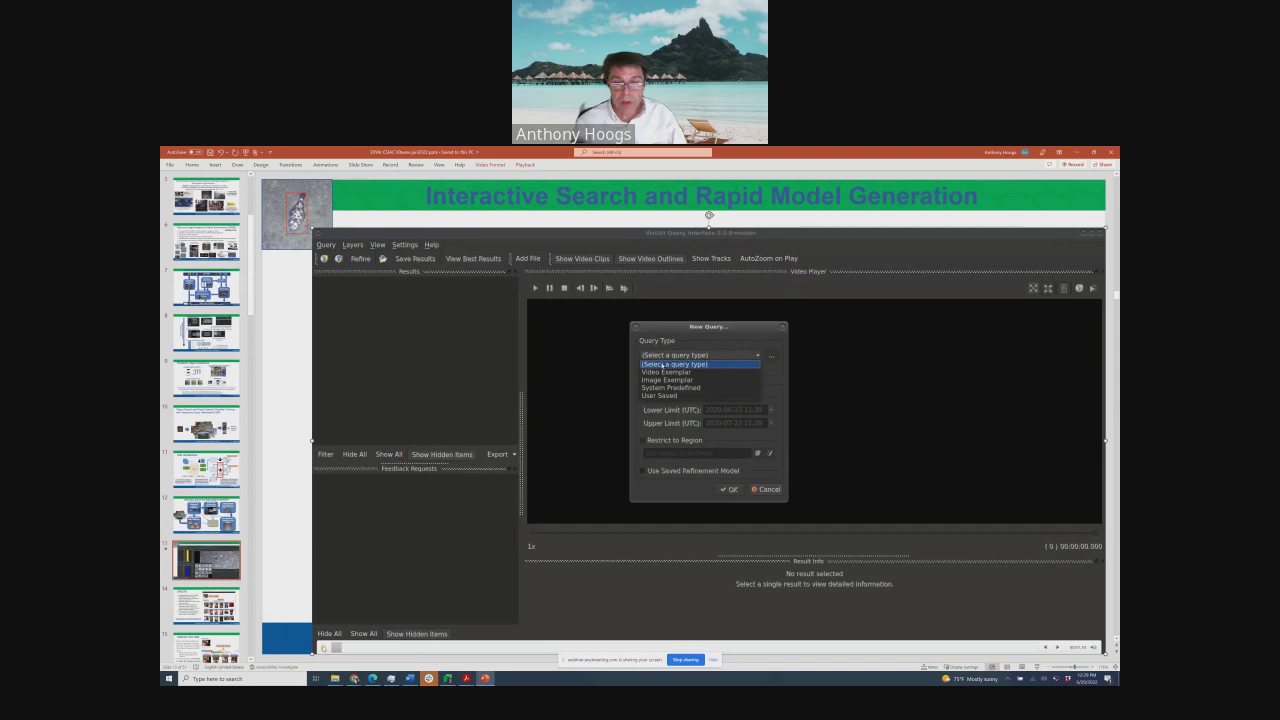
- Choose Image Exemplar, accept the flatfish detection in the example image, and run the query
{"action": "left_click", "coordinate": [662, 365]}
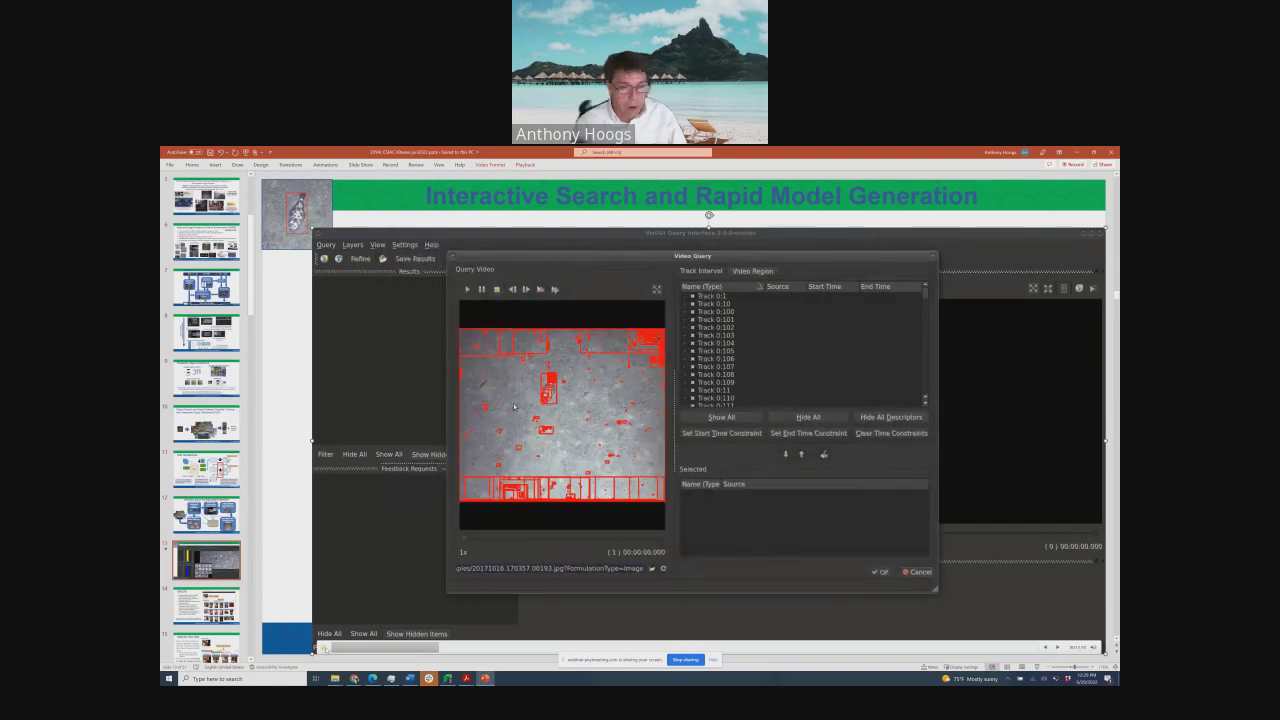
{"action": "scroll", "coordinate": [558, 399], "scroll_direction": "up", "scroll_amount": 3}
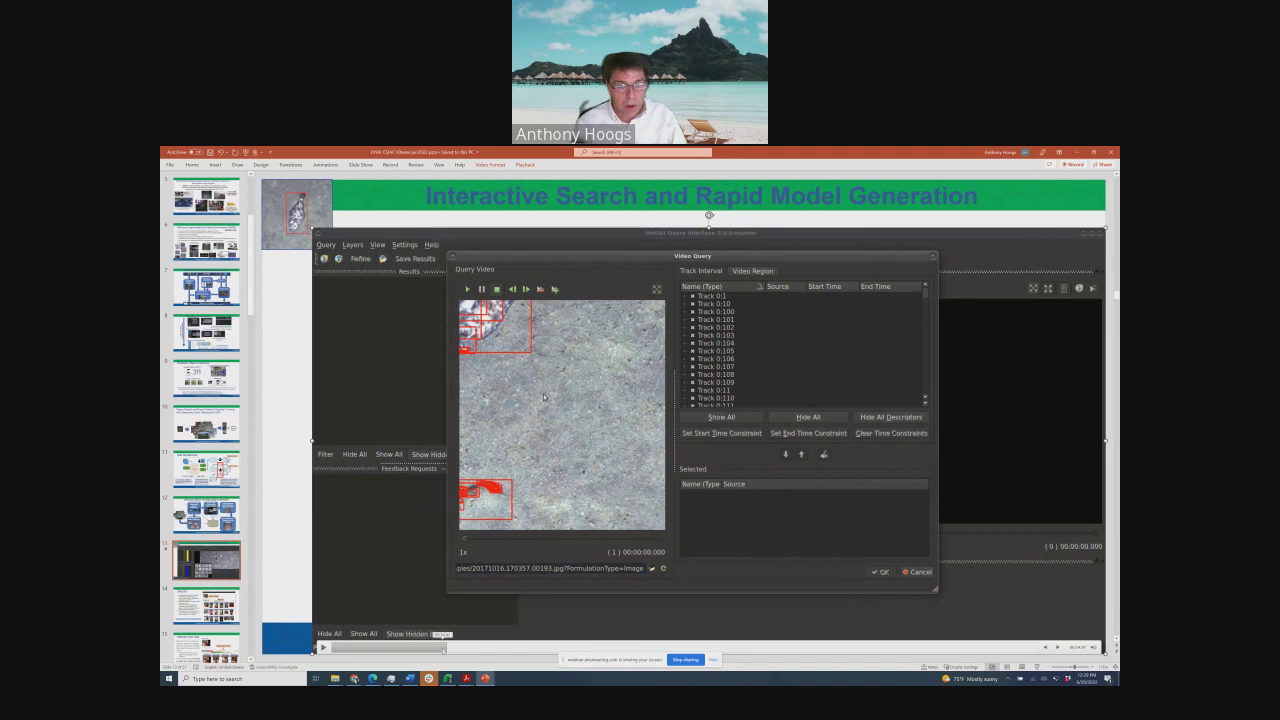
{"action": "scroll", "coordinate": [545, 397], "scroll_direction": "down", "scroll_amount": 2}
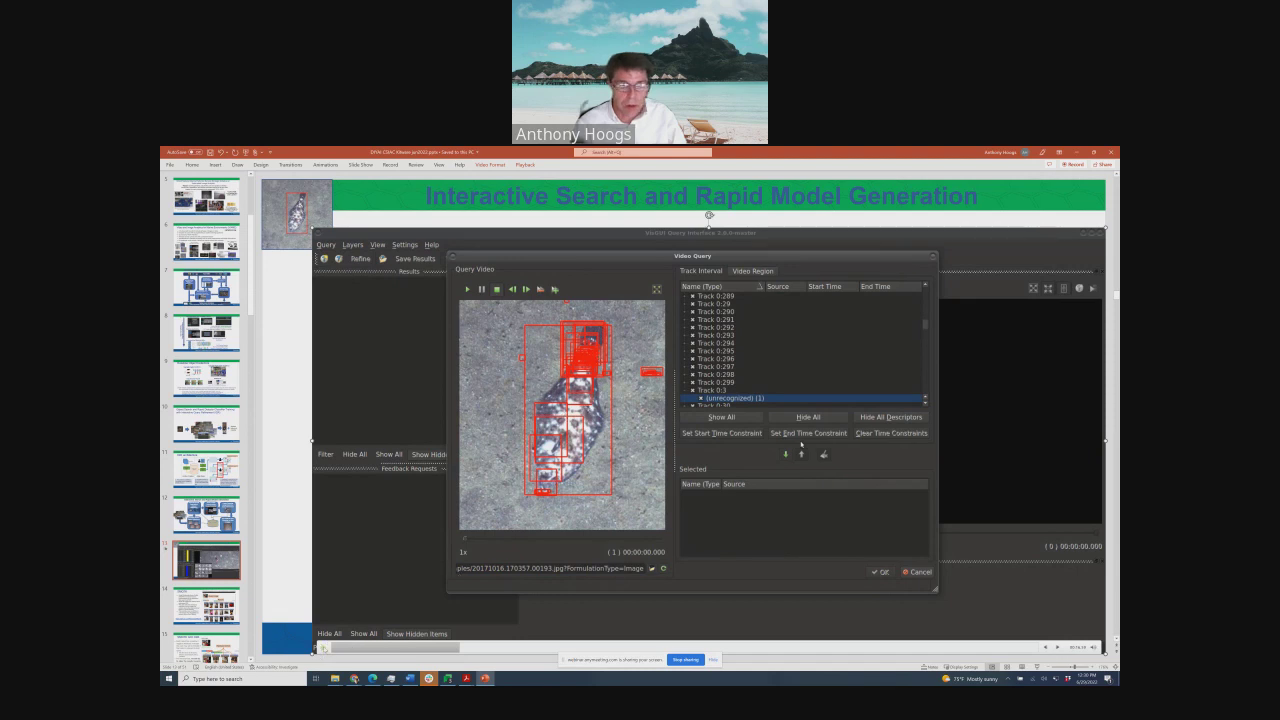
{"action": "left_click", "coordinate": [879, 572]}
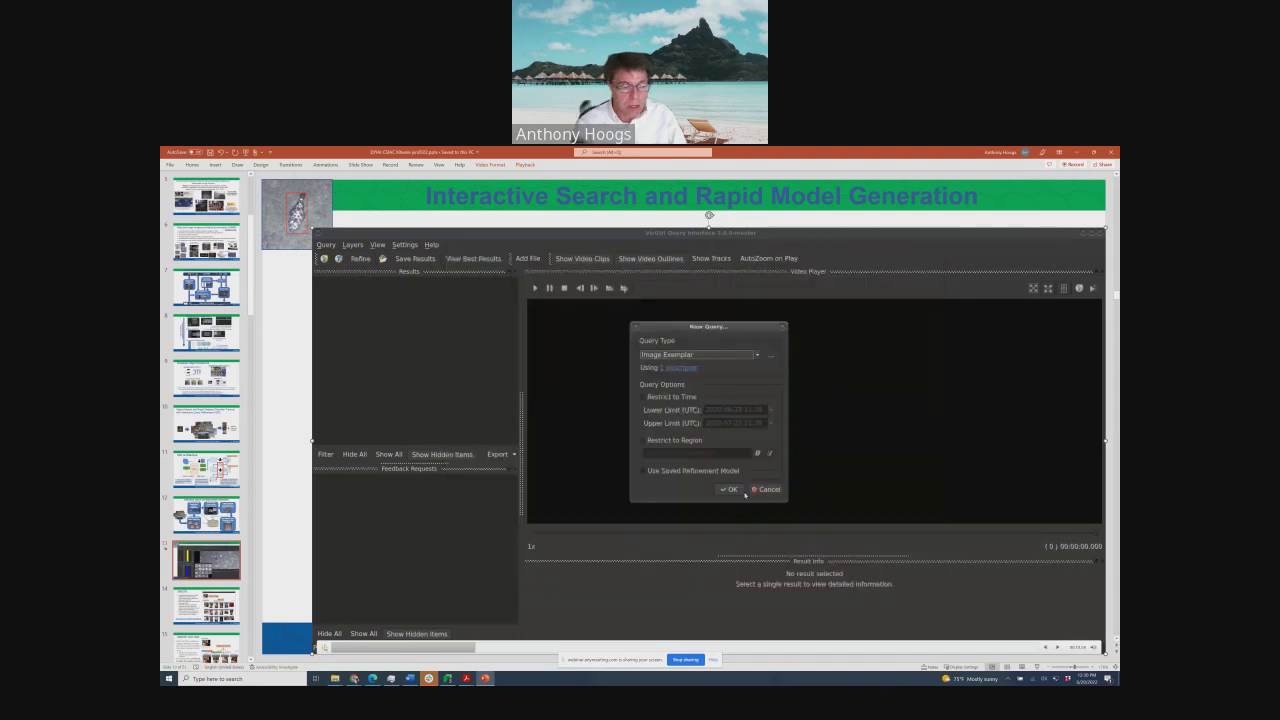
{"action": "left_click", "coordinate": [737, 491]}
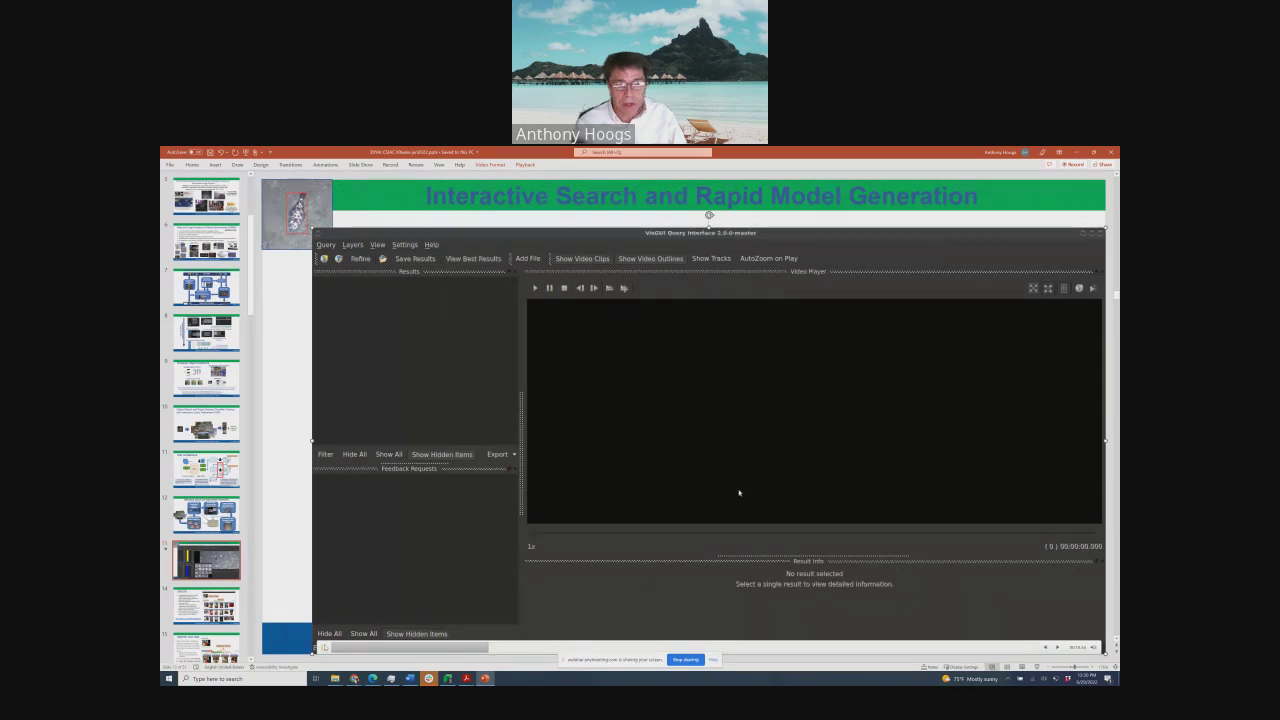
- Play the top-ranked result, scored 0.666667, from the Results table
{"action": "left_click", "coordinate": [405, 292]}
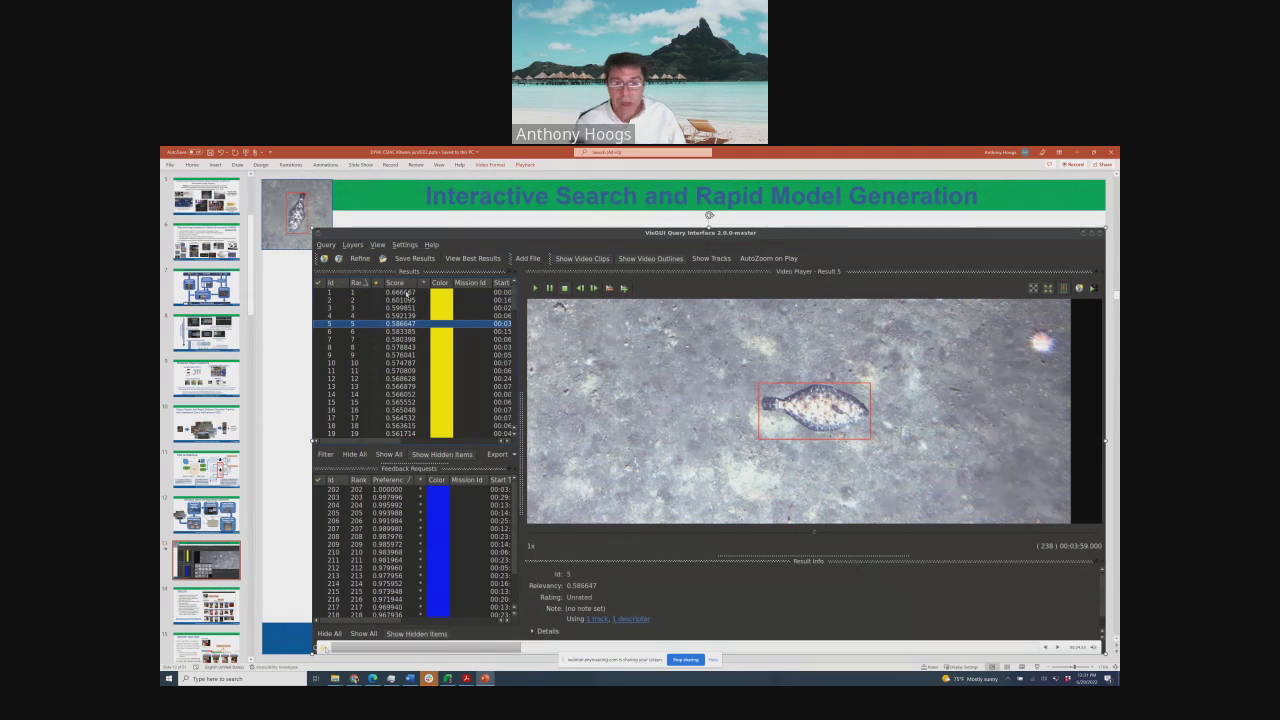
- Show the results as thumbnails and mark results 1–9 as correct flatfish matches
{"action": "key", "text": "ctrl+a"}
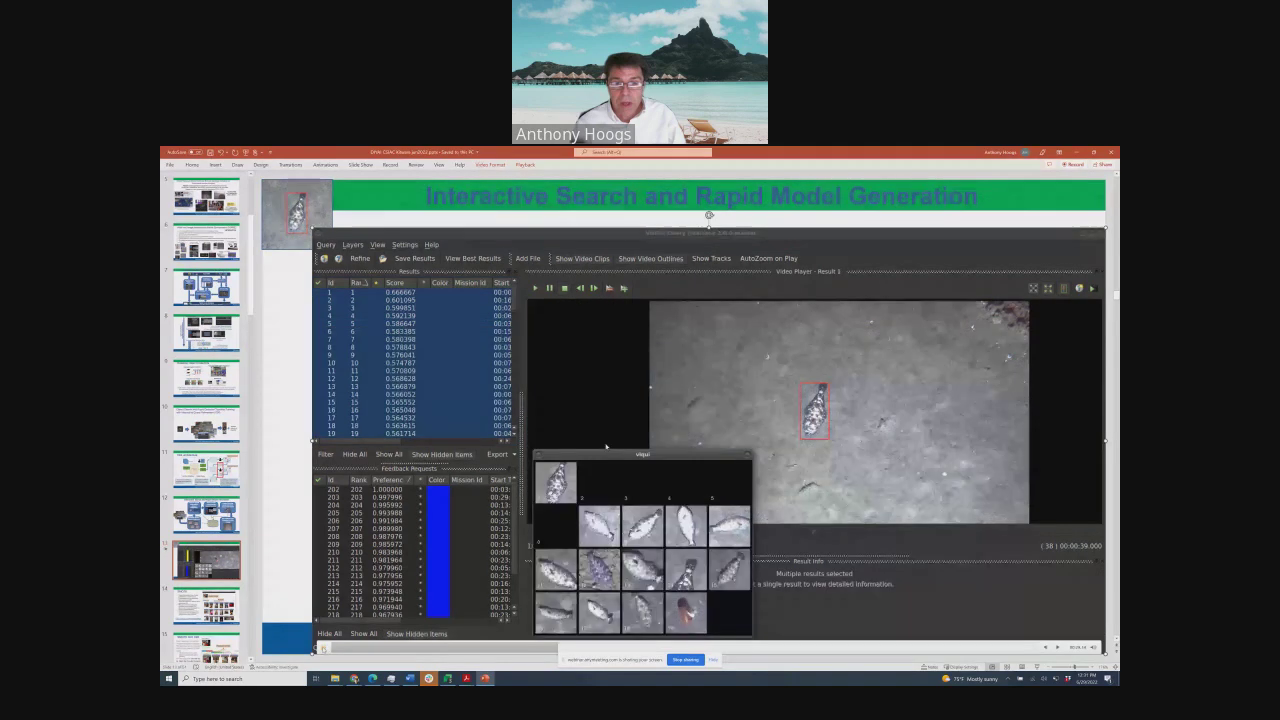
{"action": "left_click", "coordinate": [404, 292]}
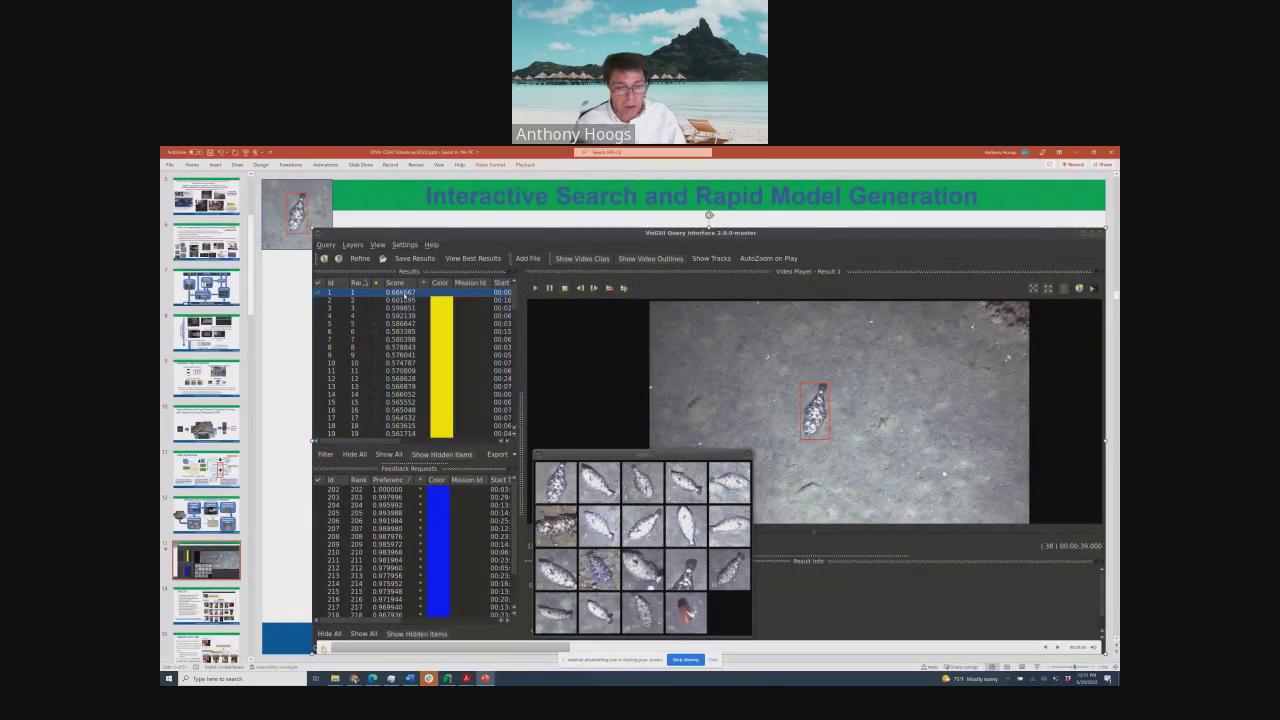
{"action": "left_click", "coordinate": [596, 525]}
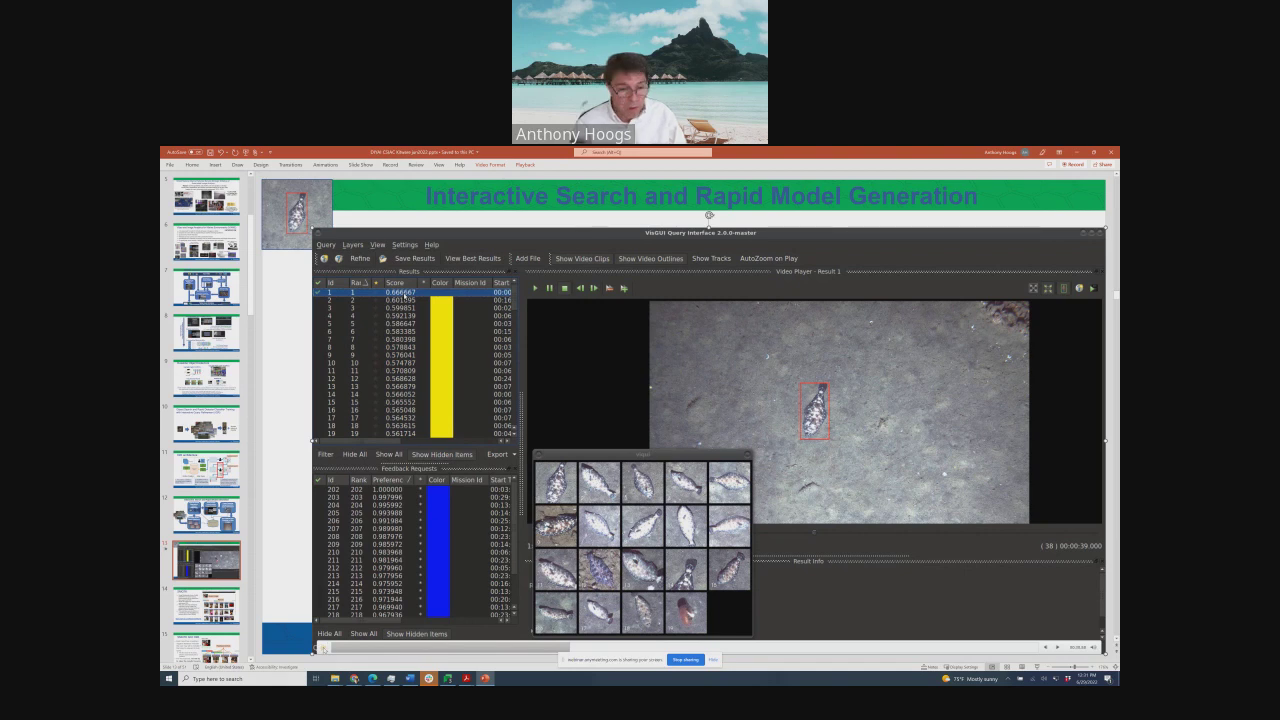
{"action": "key", "text": "Down"}
{"action": "key", "text": "Down"}
{"action": "key", "text": "Down"}
{"action": "key", "text": "Down"}
{"action": "key", "text": "Down"}
{"action": "key", "text": "Down"}
{"action": "key", "text": "Down"}
{"action": "key", "text": "Down"}
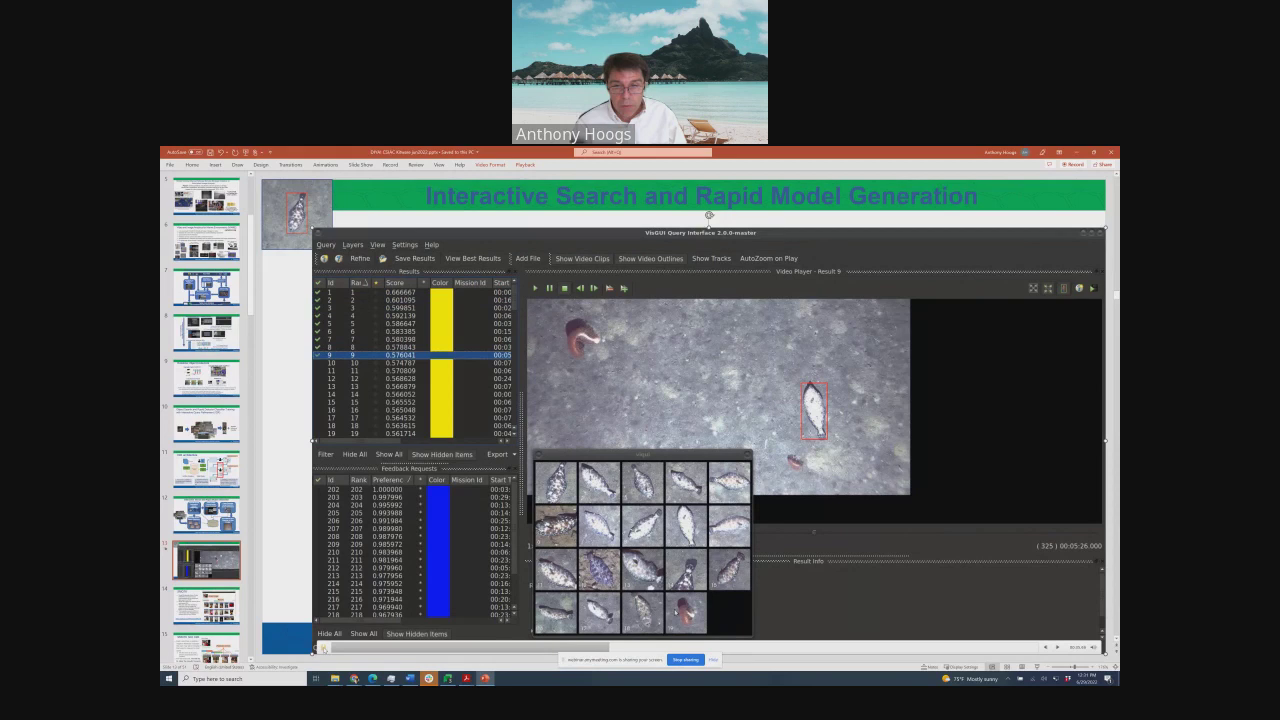
- Mark result 19 as a wrong match, skip result 20, and mark results 21–24 correct
{"action": "left_click", "coordinate": [370, 434]}
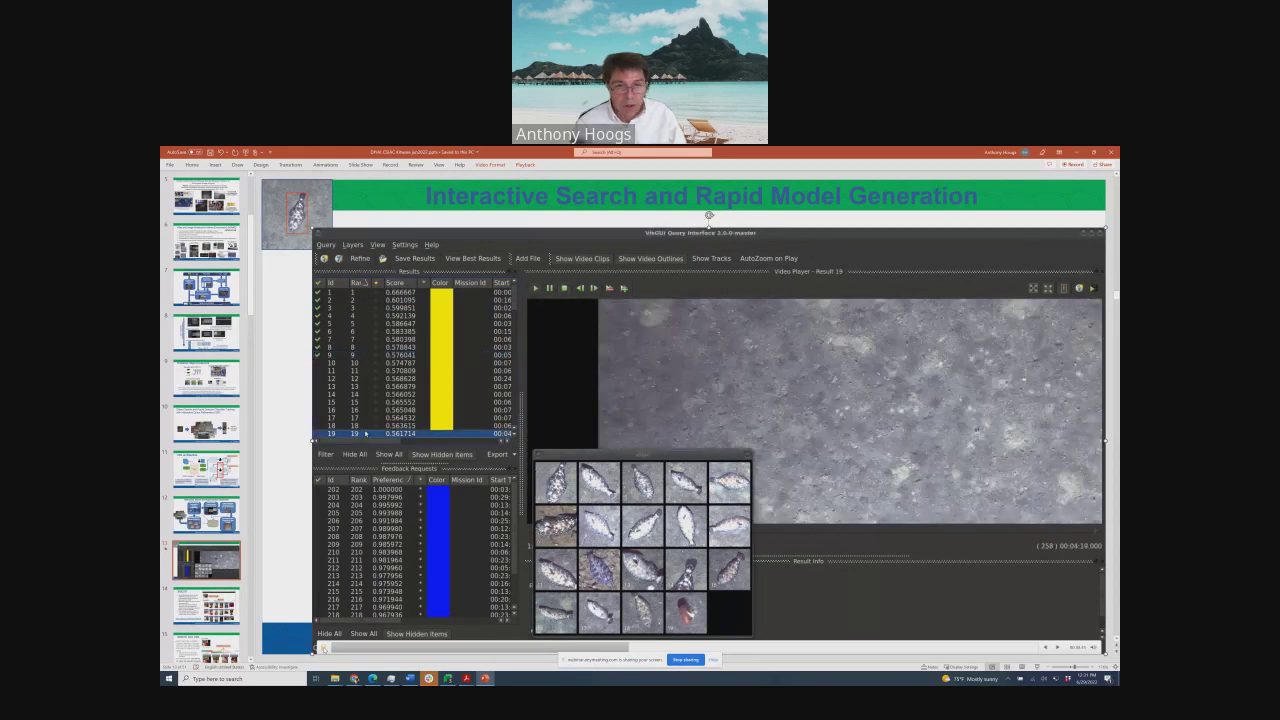
{"action": "key", "text": "Down"}
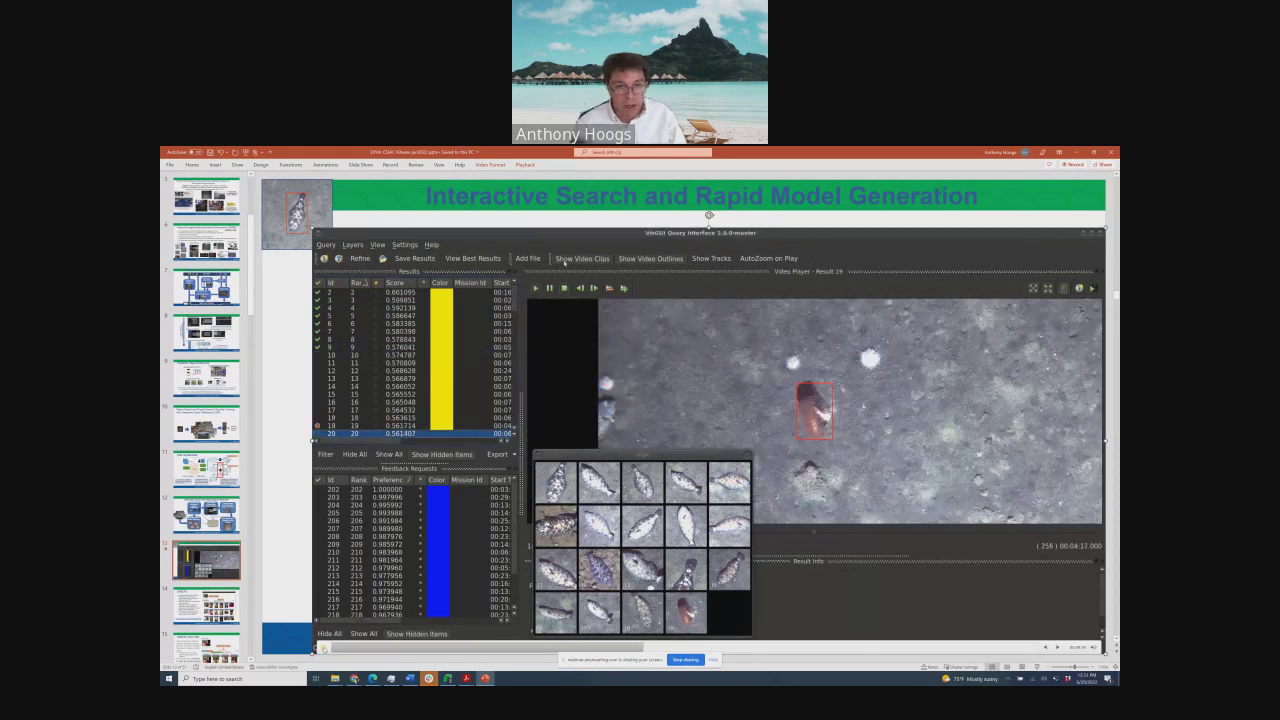
{"action": "key", "text": "Down"}
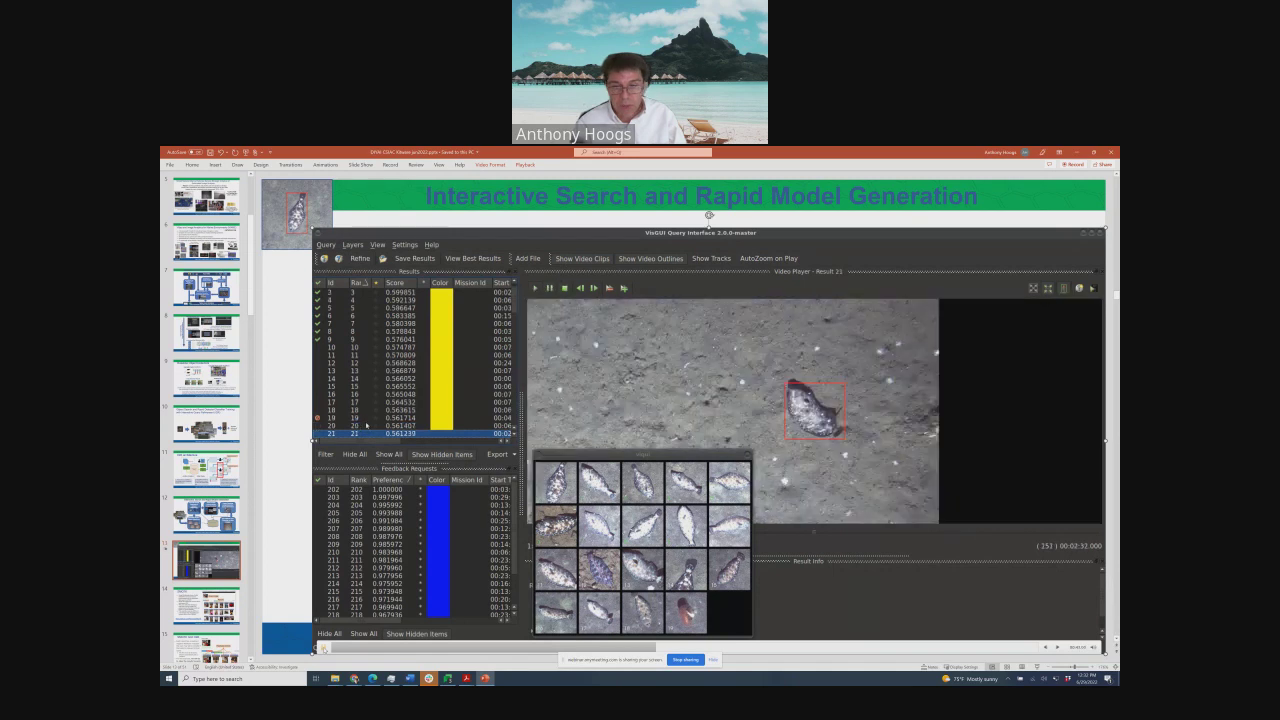
{"action": "key", "text": "Down"}
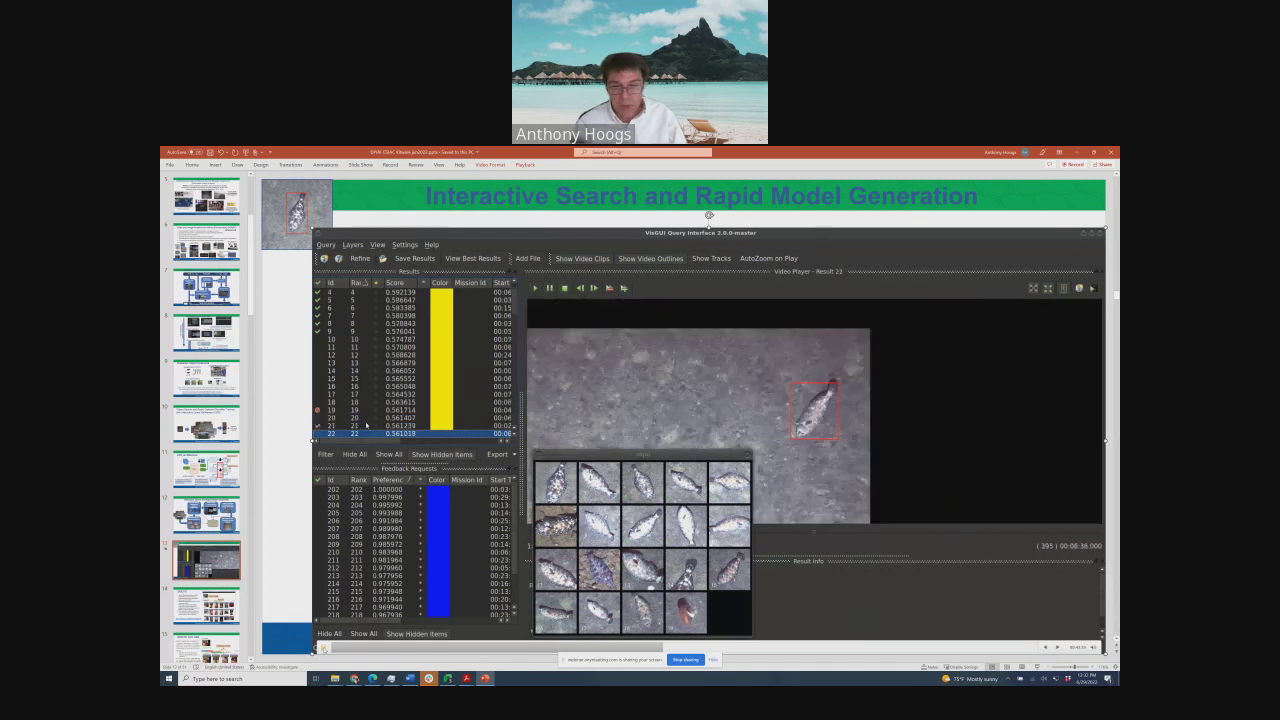
{"action": "key", "text": "Down"}
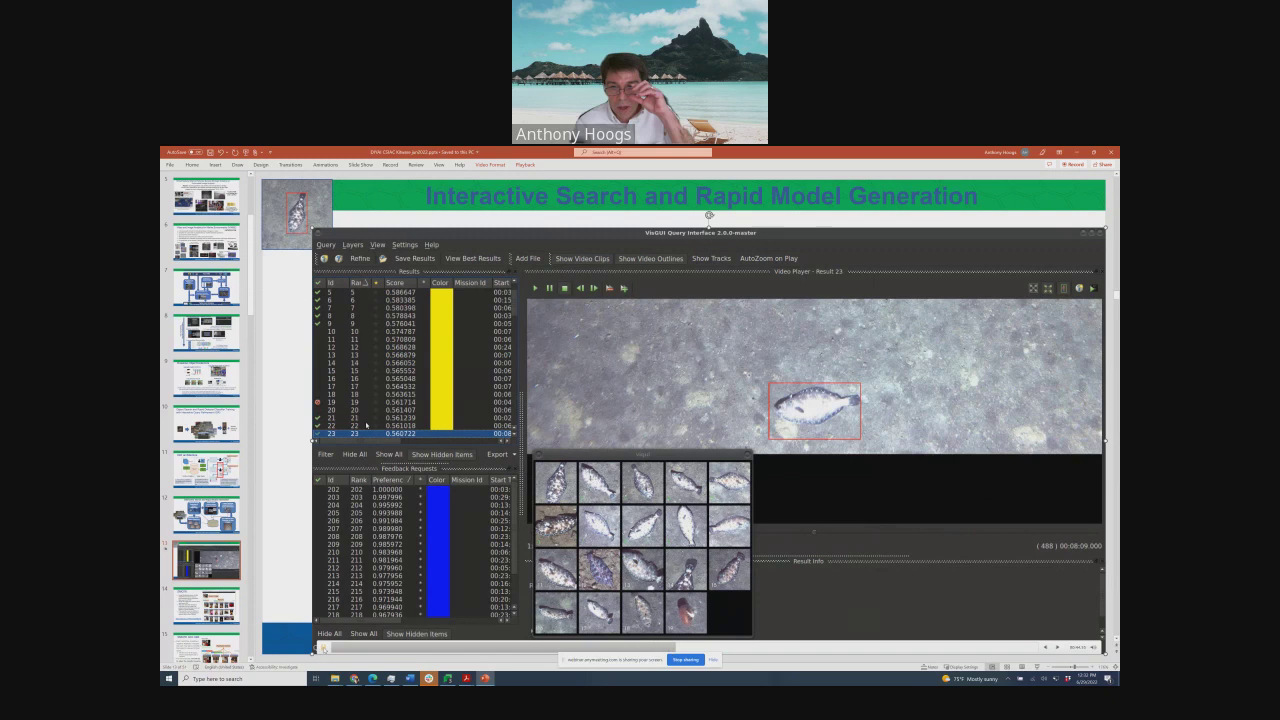
{"action": "key", "text": "Down"}
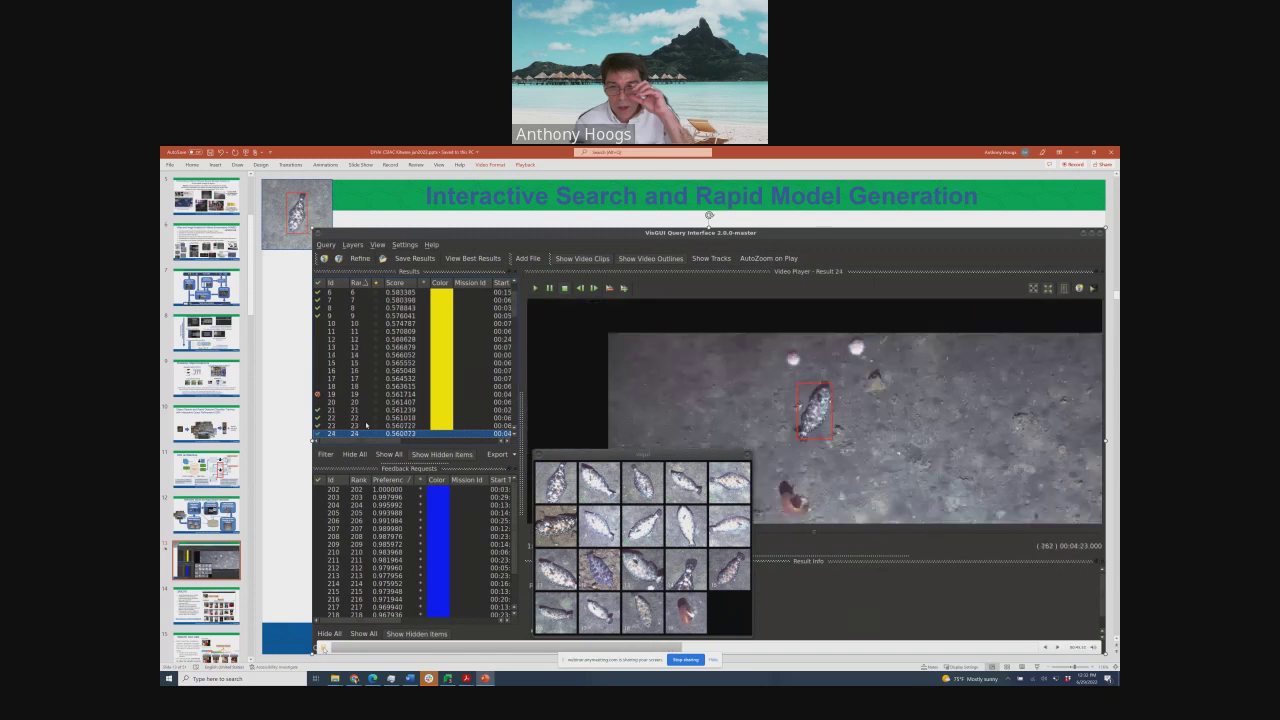
{"action": "key", "text": "Down"}
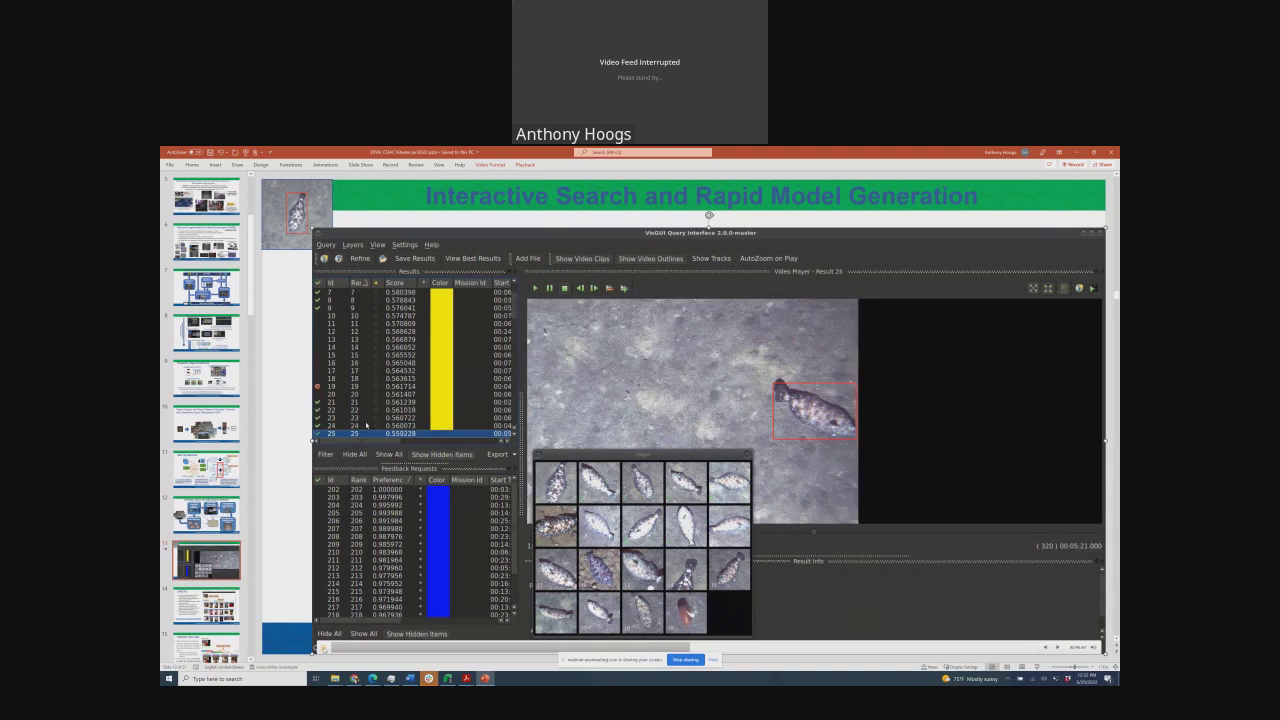
- Reject feedback requests 209 down to 203, then Refine to re-rank the results
{"action": "left_click", "coordinate": [345, 489]}
{"action": "left_click", "coordinate": [462, 544]}
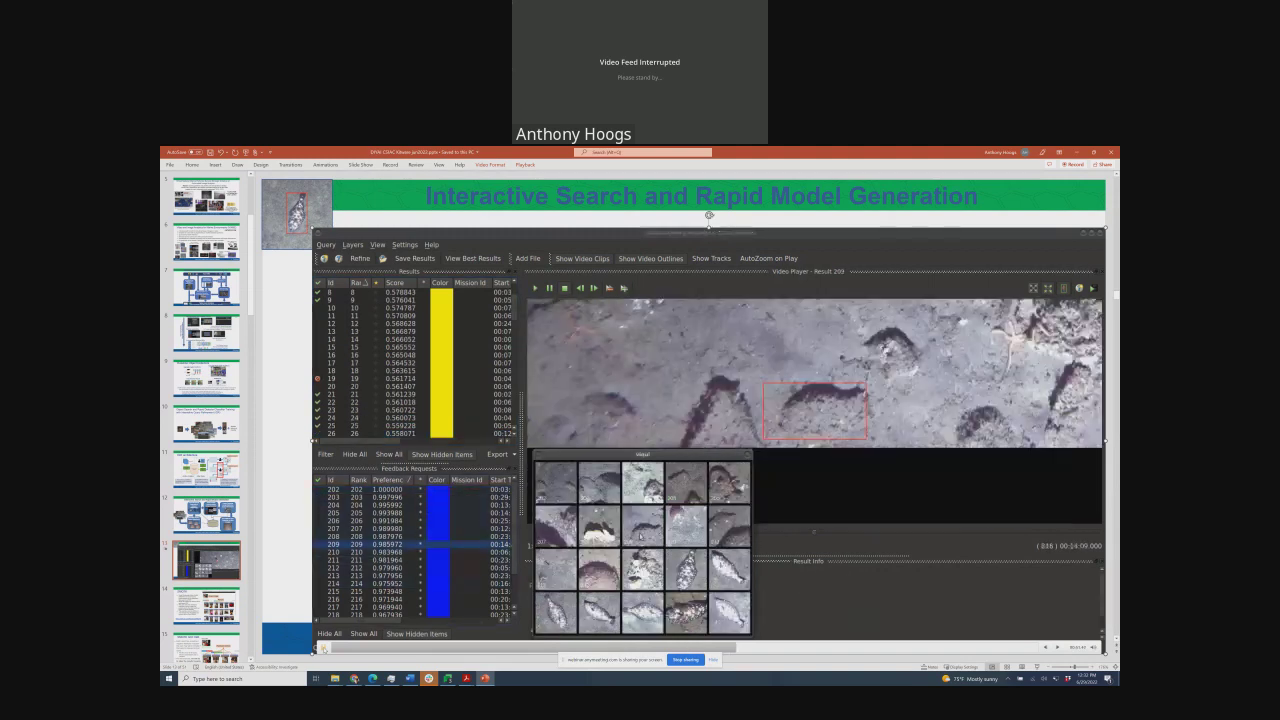
{"action": "left_click", "coordinate": [360, 545]}
{"action": "key", "text": "Up"}
{"action": "key", "text": "Up"}
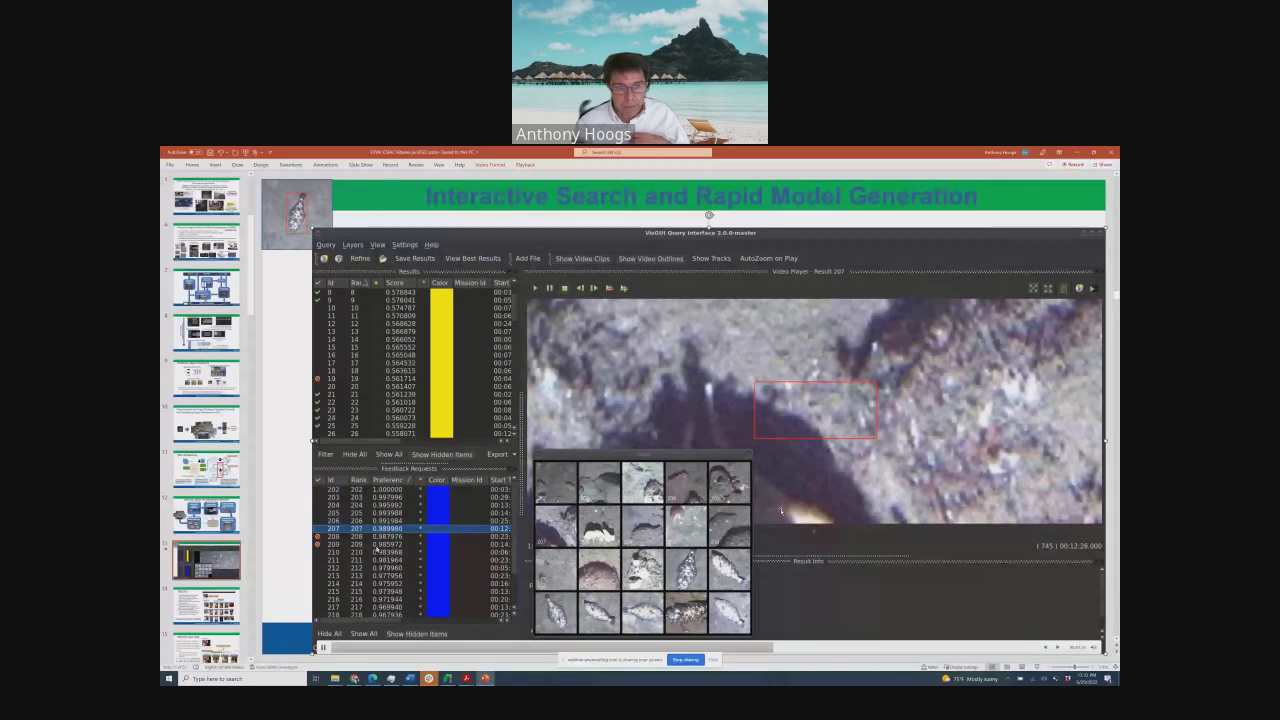
{"action": "key", "text": "Up"}
{"action": "key", "text": "Up"}
{"action": "key", "text": "Up"}
{"action": "key", "text": "Up"}
{"action": "key", "text": "Up"}
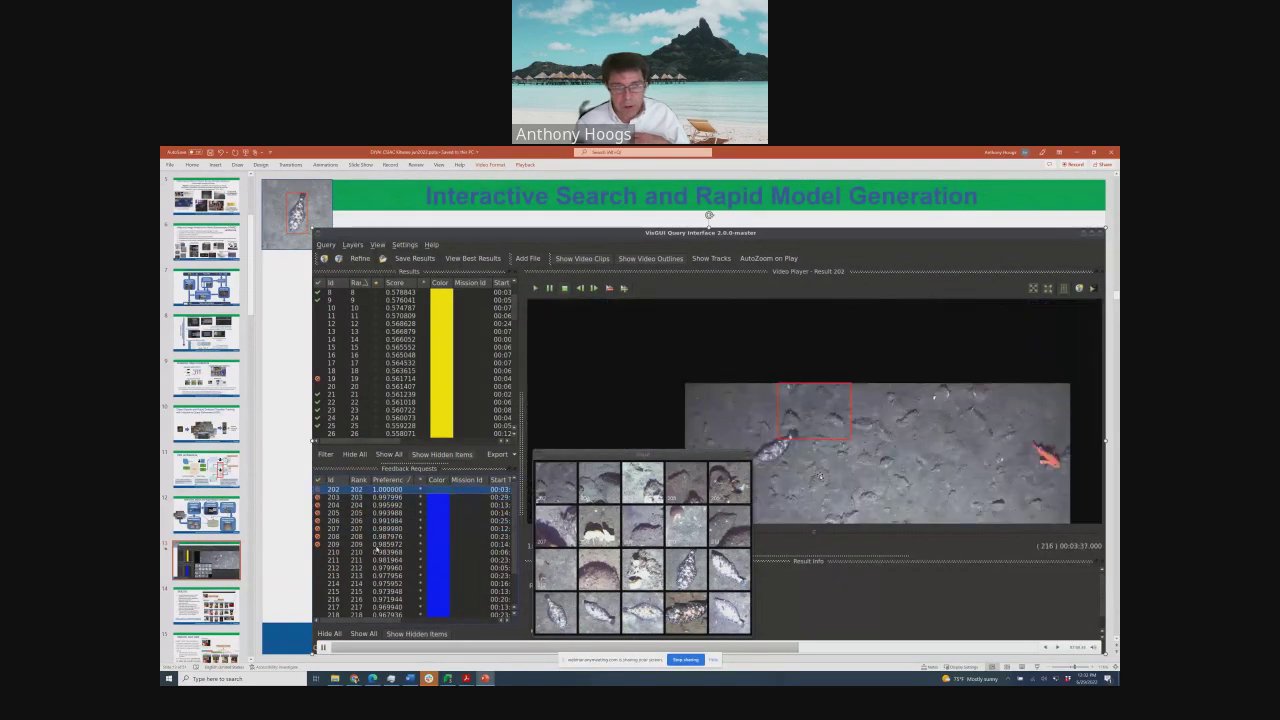
{"action": "left_click", "coordinate": [358, 259]}
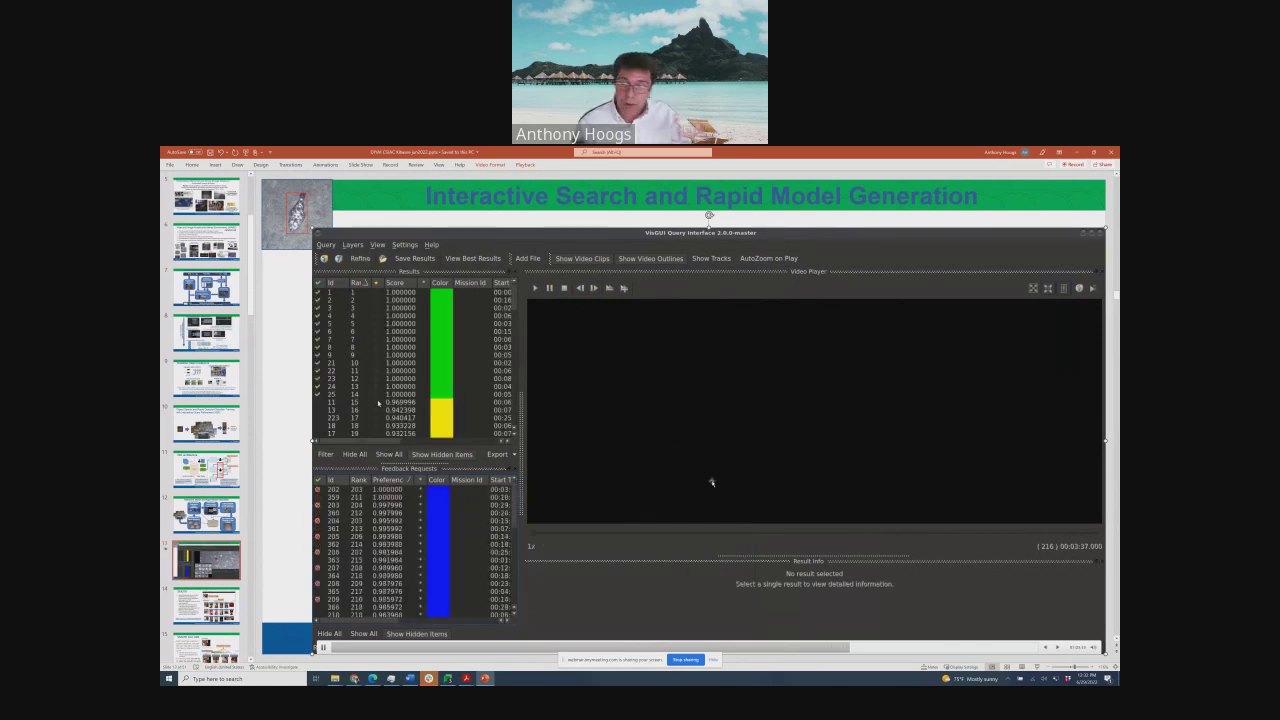
- Show re-ranked results 11–28 in the thumbnail gallery
{"action": "left_click", "coordinate": [389, 402]}
{"action": "scroll", "coordinate": [395, 410], "scroll_direction": "down", "scroll_amount": 3}
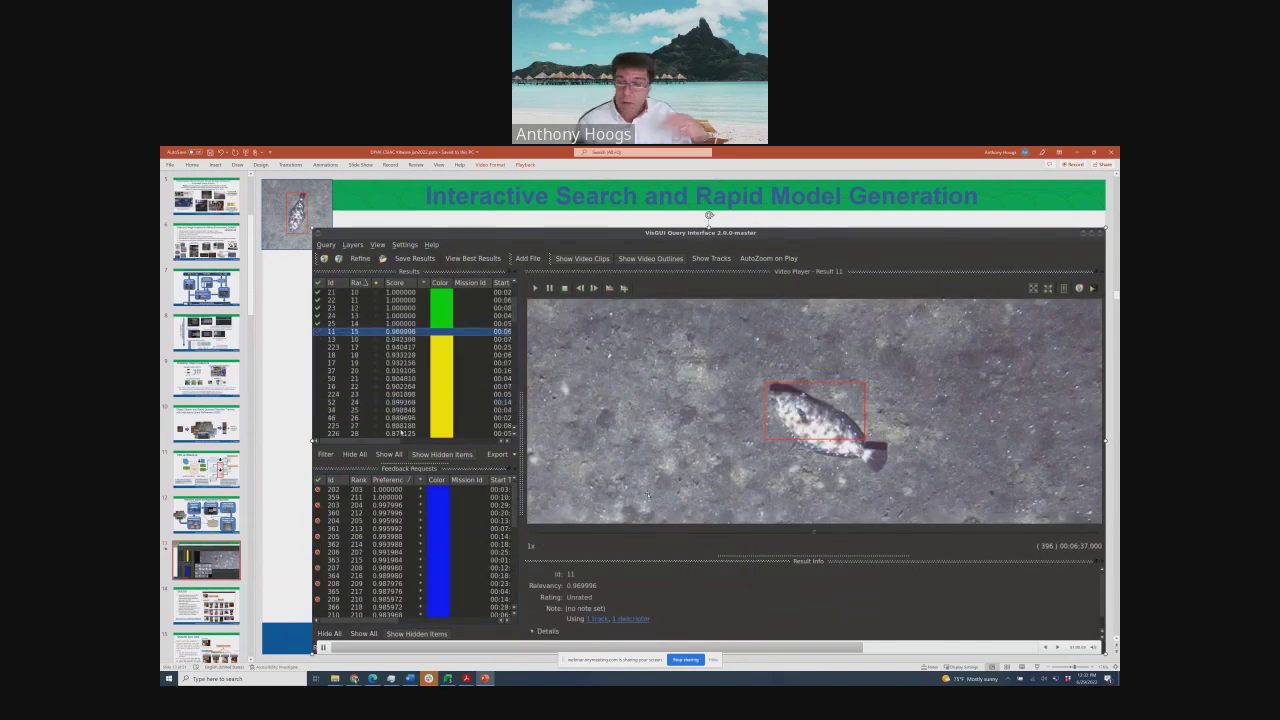
{"action": "left_click", "coordinate": [400, 433], "text": "shift"}
{"action": "right_click", "coordinate": [407, 397]}
{"action": "left_click", "coordinate": [438, 456]}
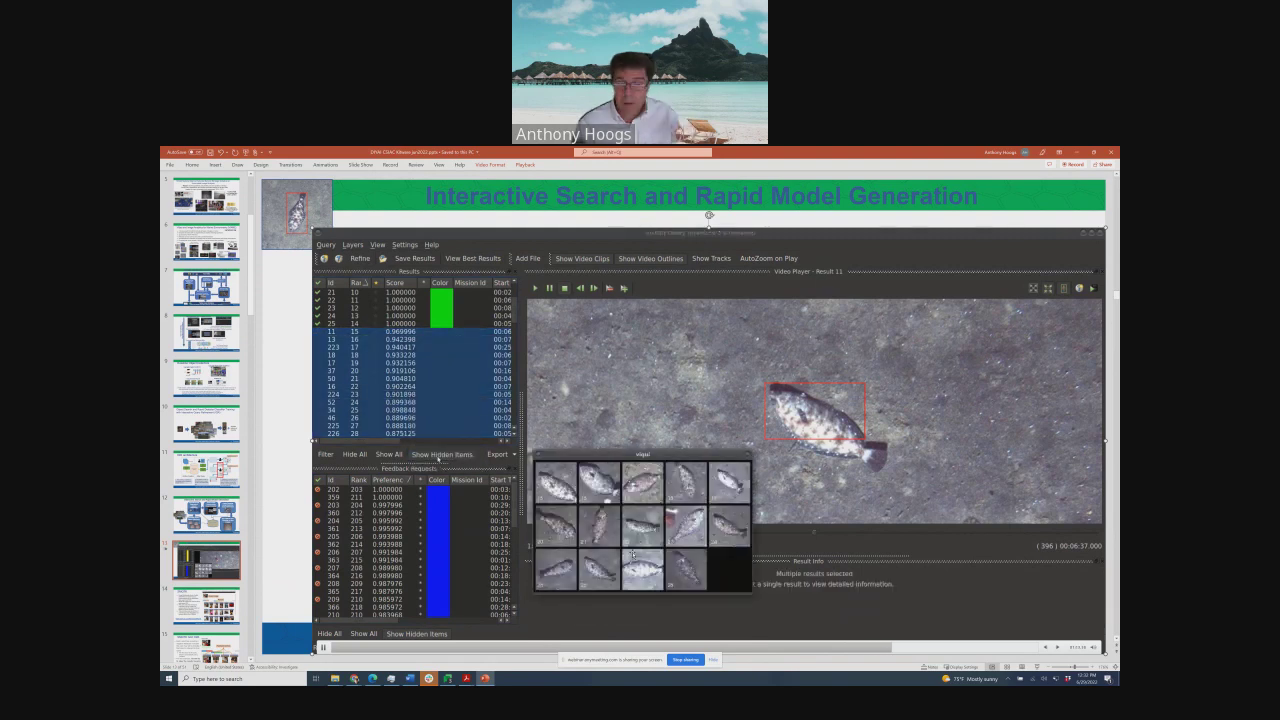
- Show re-ranked results 29–40 in the thumbnail gallery
{"action": "scroll", "coordinate": [408, 380], "scroll_direction": "down", "scroll_amount": 3}
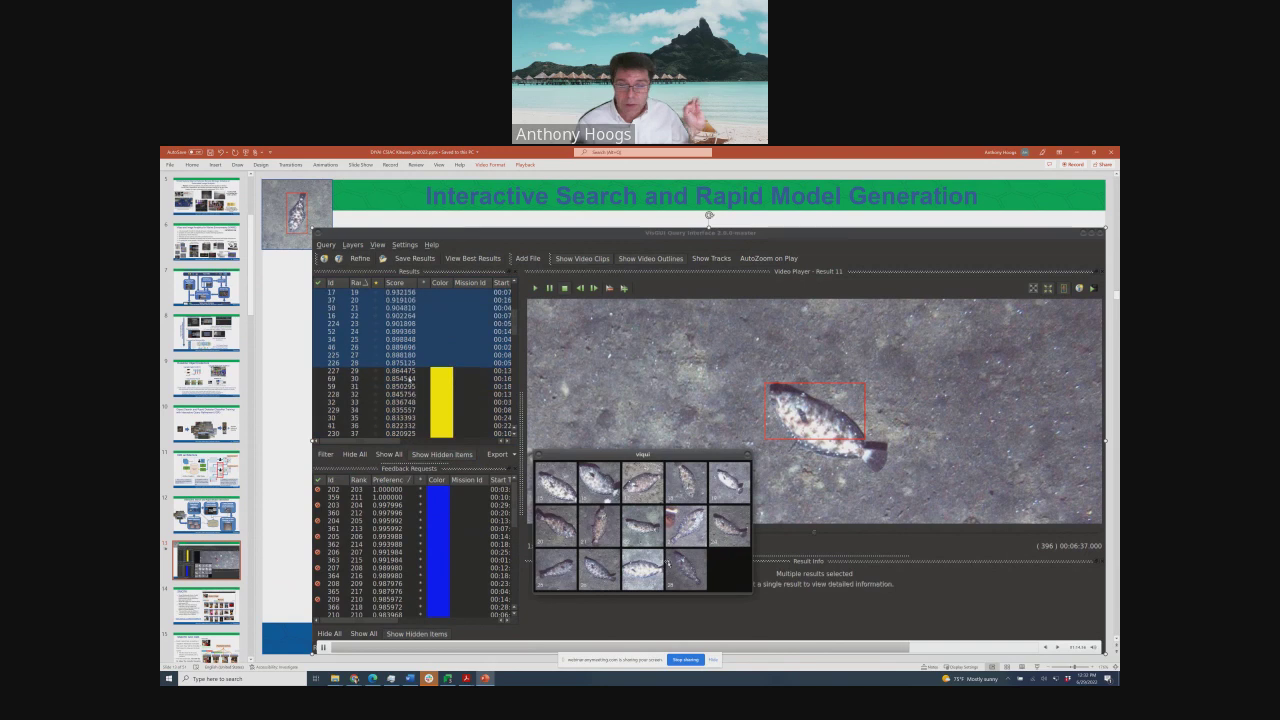
{"action": "left_click", "coordinate": [411, 371]}
{"action": "scroll", "coordinate": [411, 380], "scroll_direction": "down", "scroll_amount": 2}
{"action": "left_click", "coordinate": [412, 410], "text": "shift"}
{"action": "right_click", "coordinate": [412, 410]}
{"action": "left_click", "coordinate": [440, 460]}
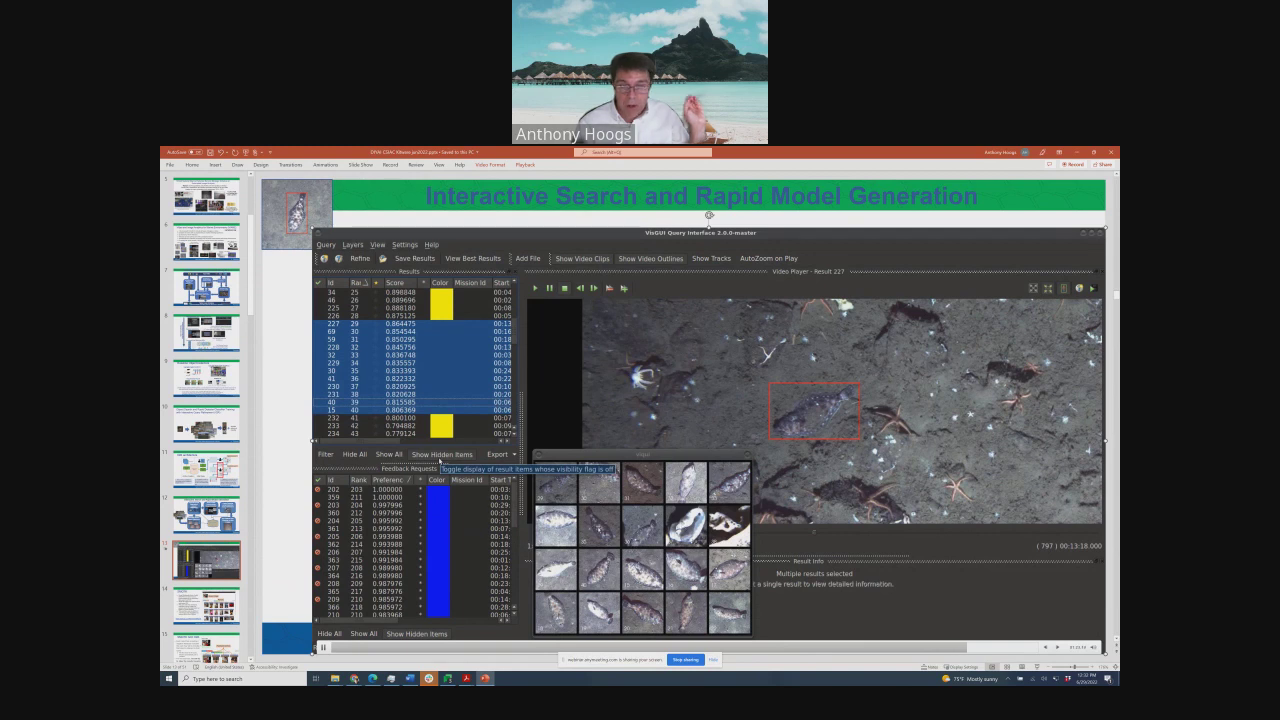
- Play results 230 and 231, start a new query, and stop sharing the screen
{"action": "left_click", "coordinate": [440, 386]}
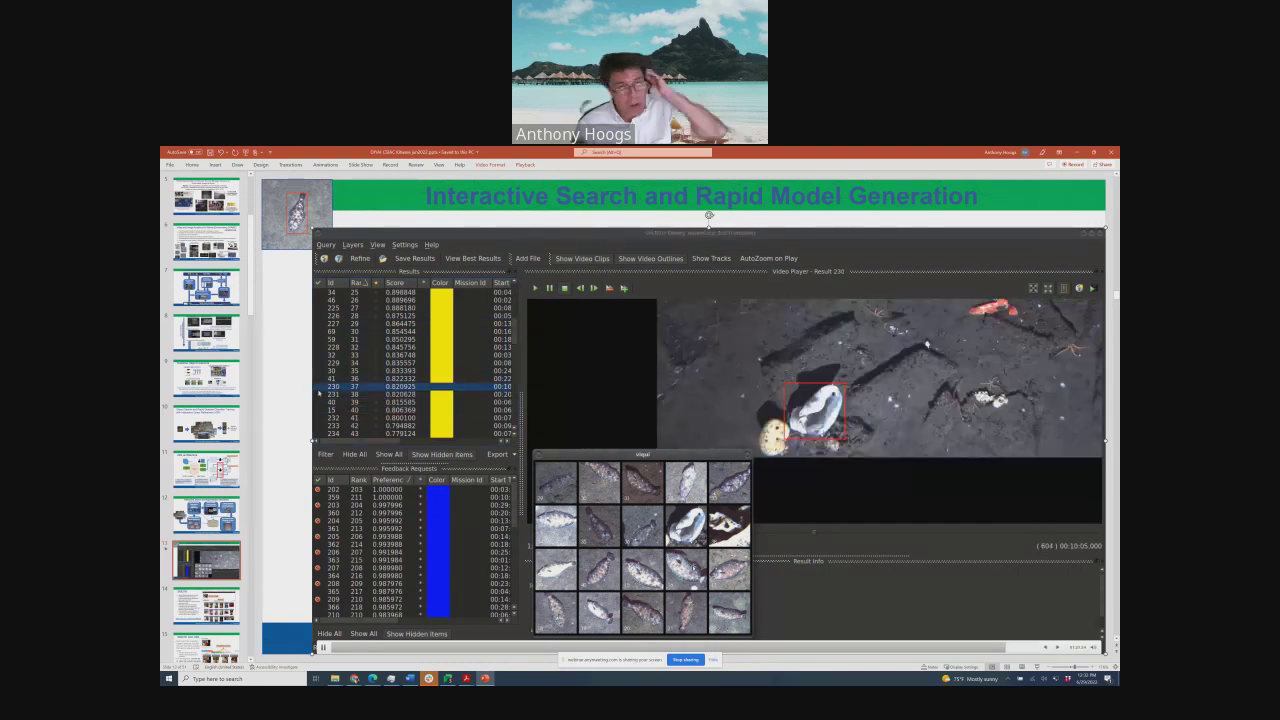
{"action": "left_click", "coordinate": [319, 394]}
{"action": "left_click", "coordinate": [324, 258]}
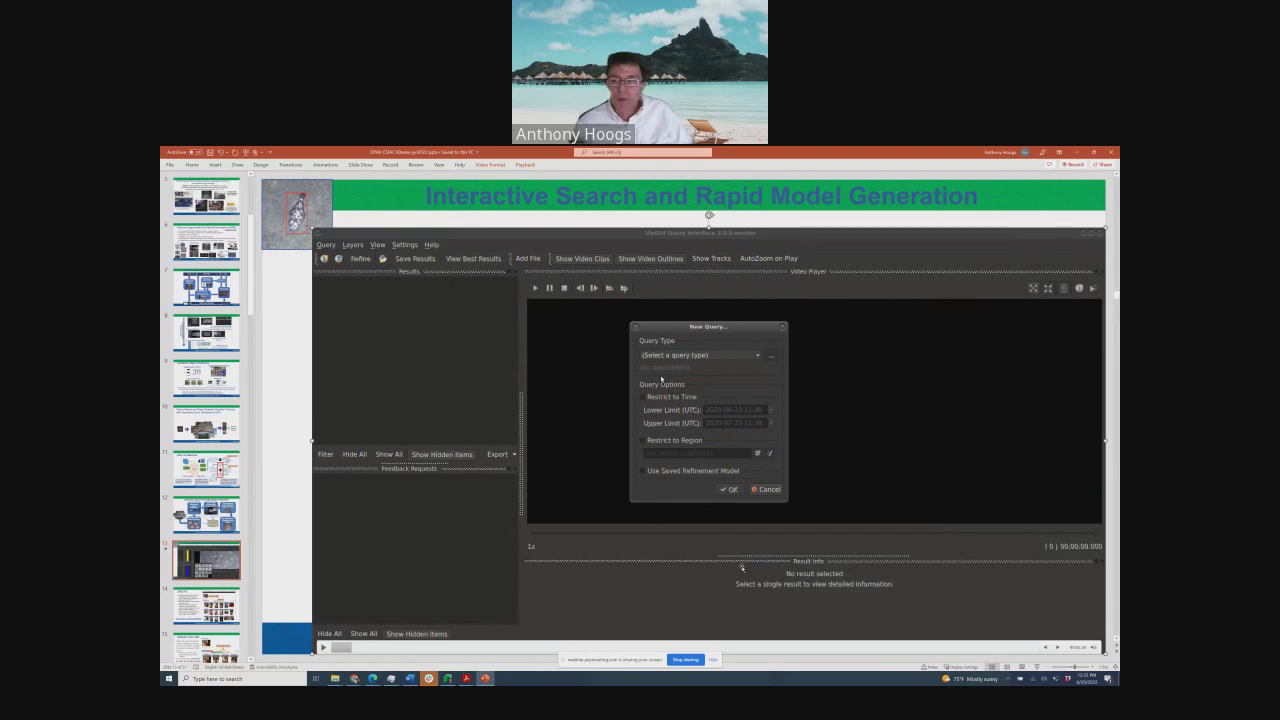
{"action": "left_click", "coordinate": [685, 660]}
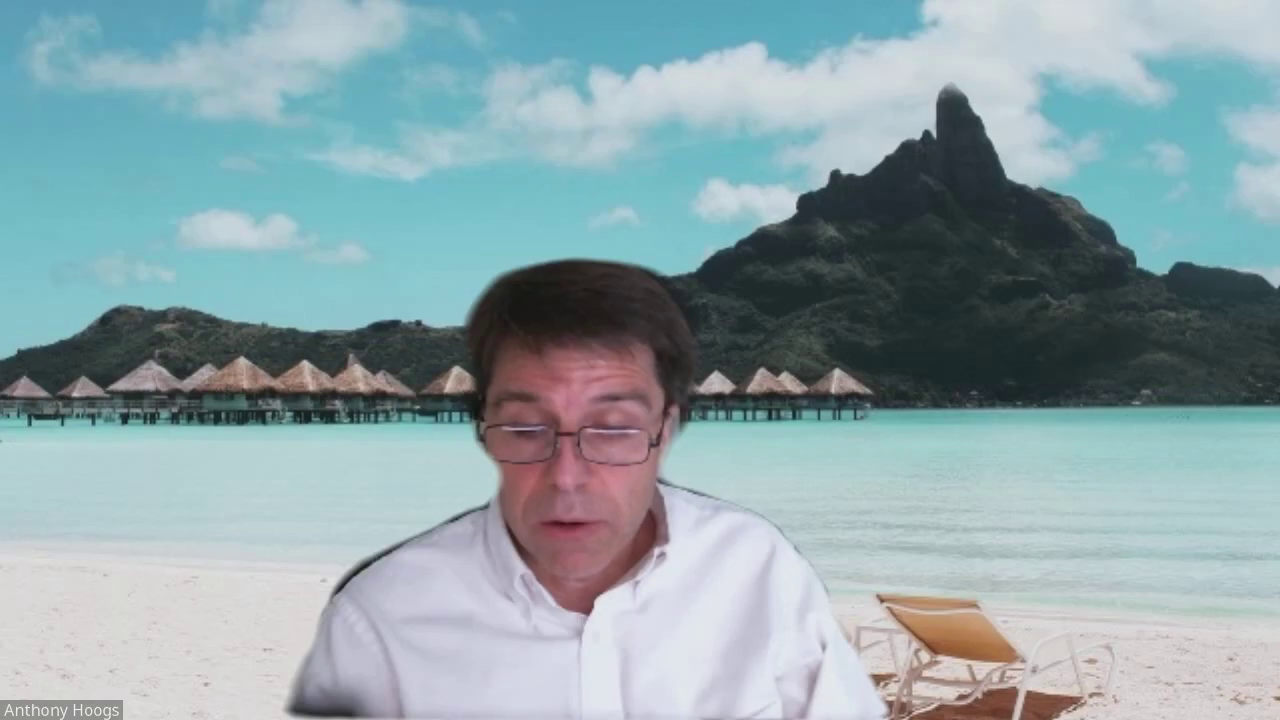